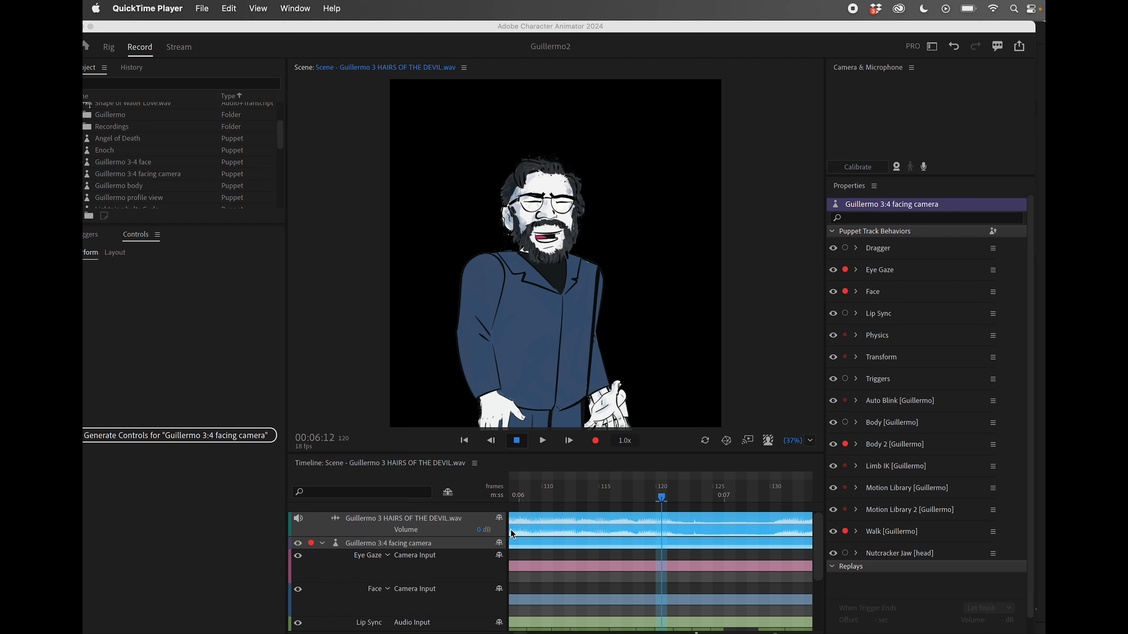
Select the Guillermo 3 HAIRS OF THE DEVIL.wav track with the Guillermo 3:4 facing camera puppet and compute a take from scene audio.
click(456, 559)
click(449, 568)
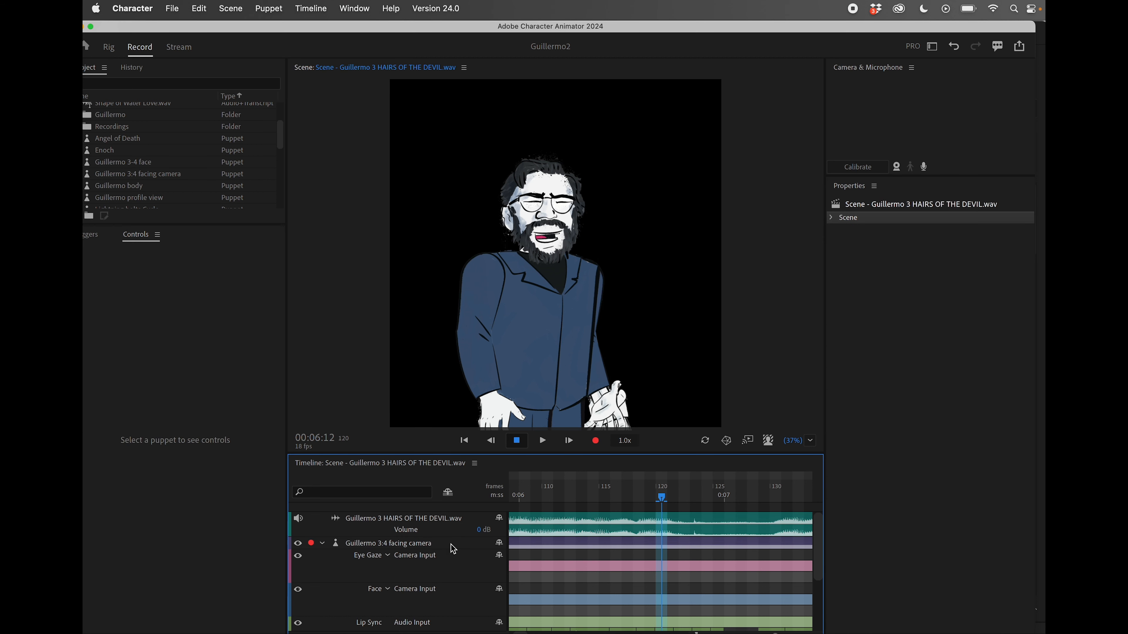
click(322, 543)
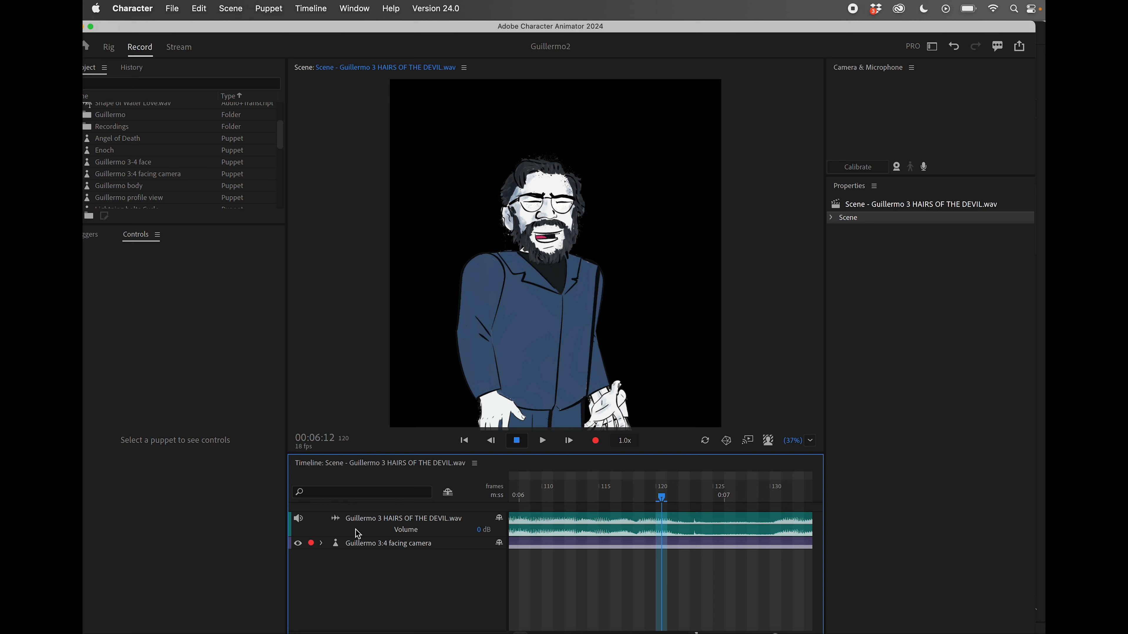
click(574, 521)
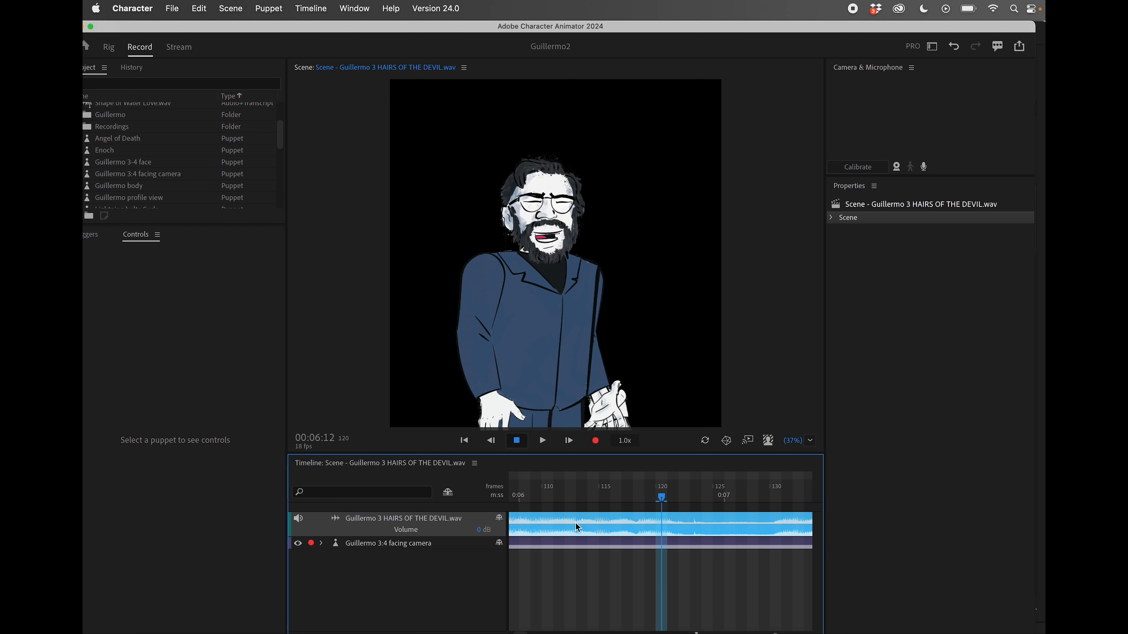
click(443, 549)
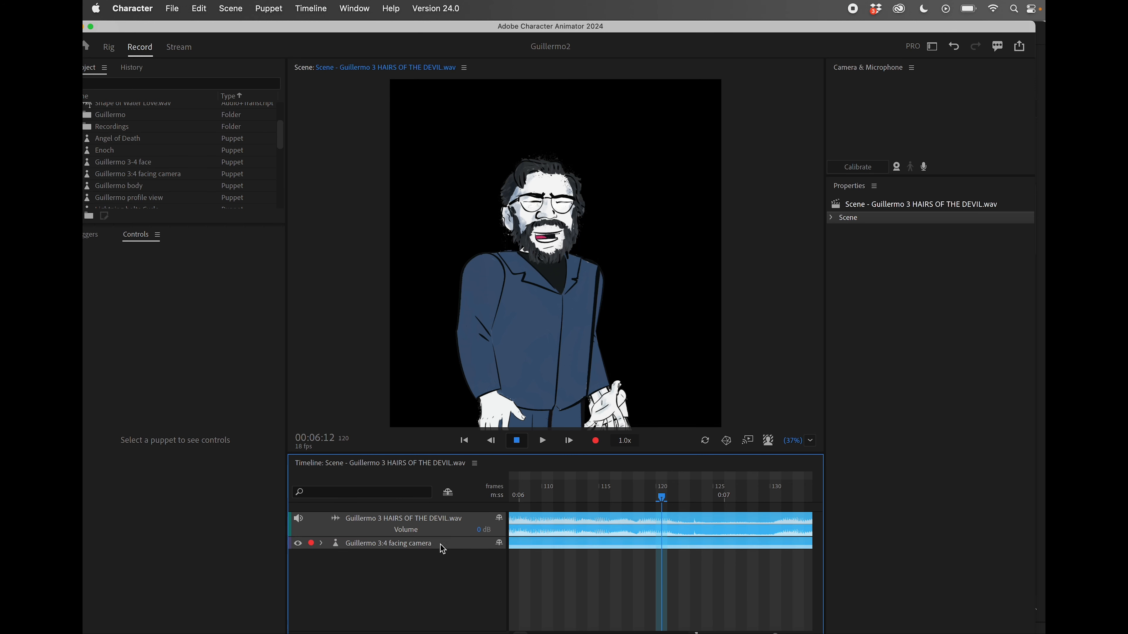
click(300, 12)
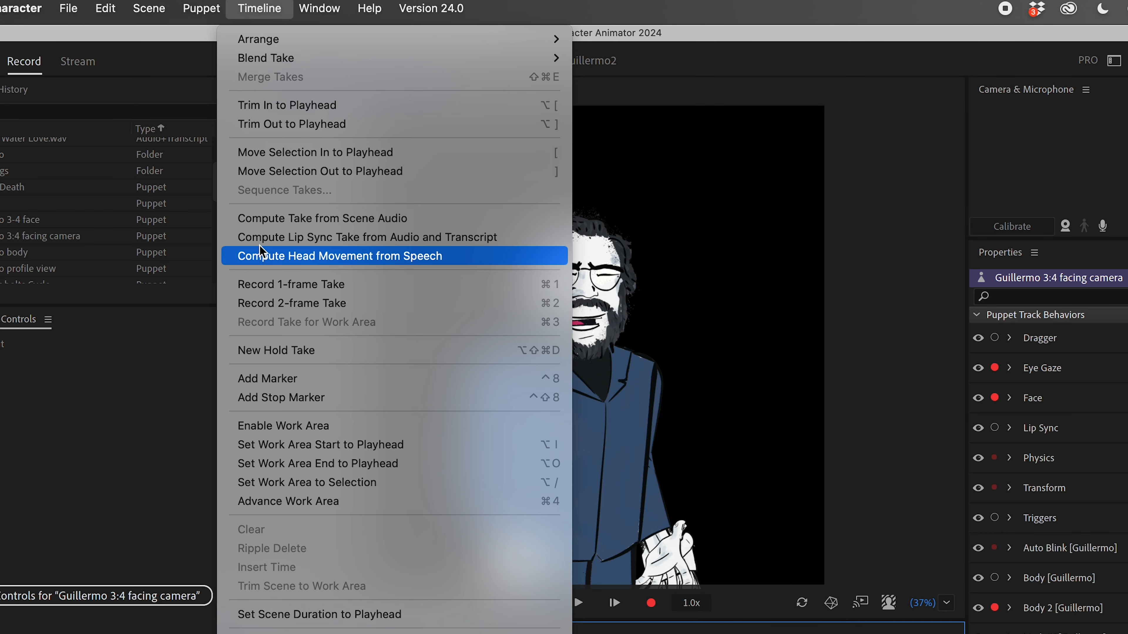
click(273, 224)
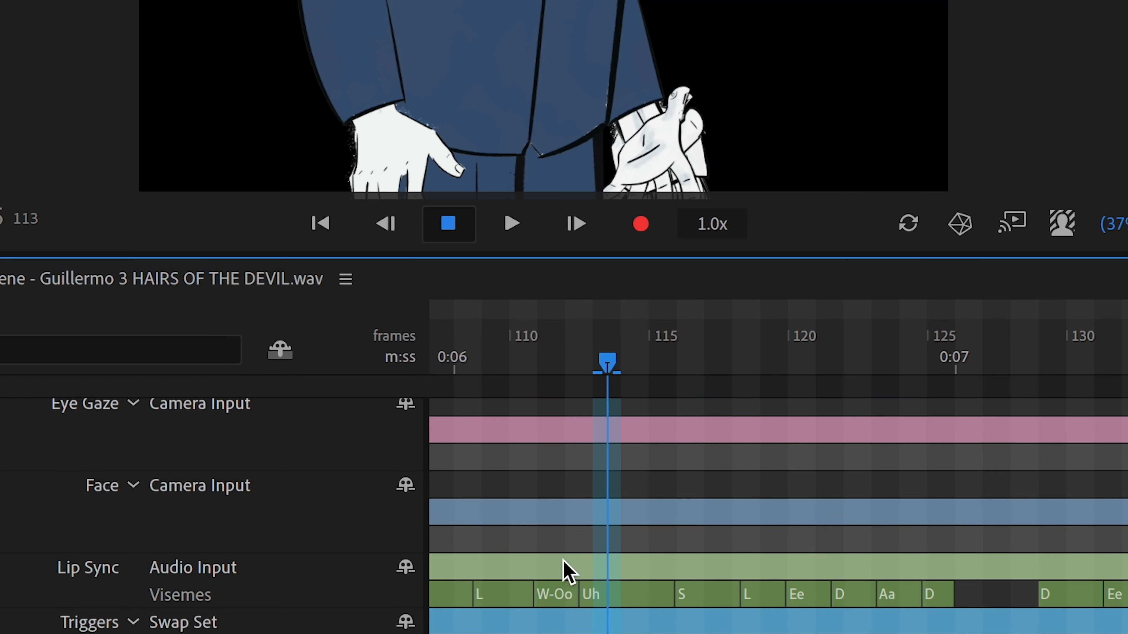
Play the scene from frame 0 to check the computed visemes, and return the playhead to frame 47.
scroll(566, 572, down, 3)
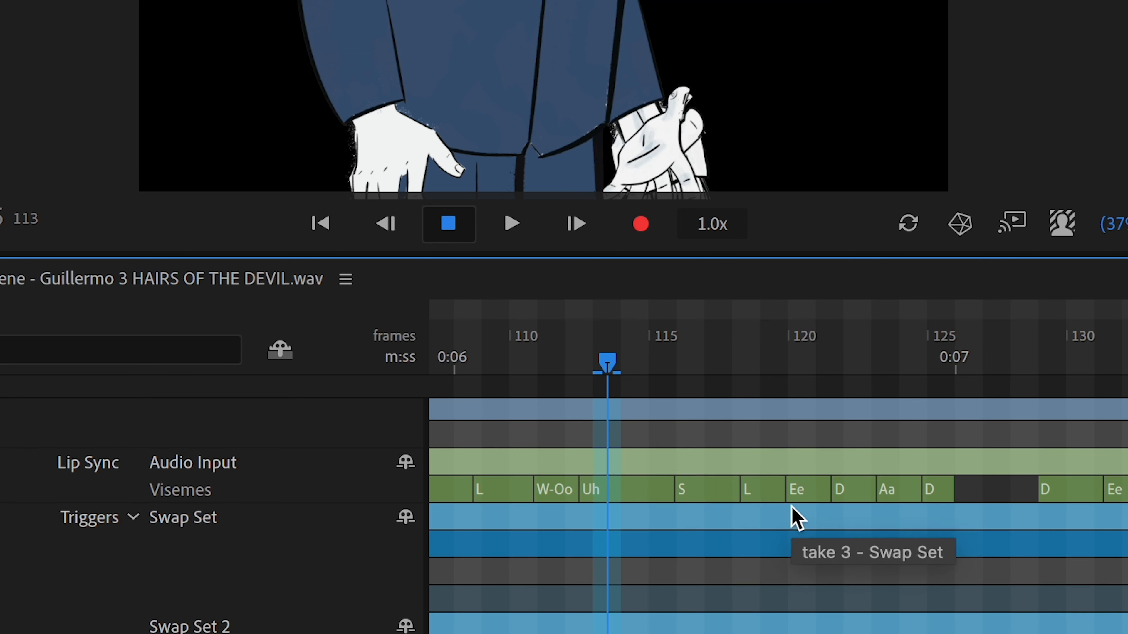
drag(607, 365, 395, 395)
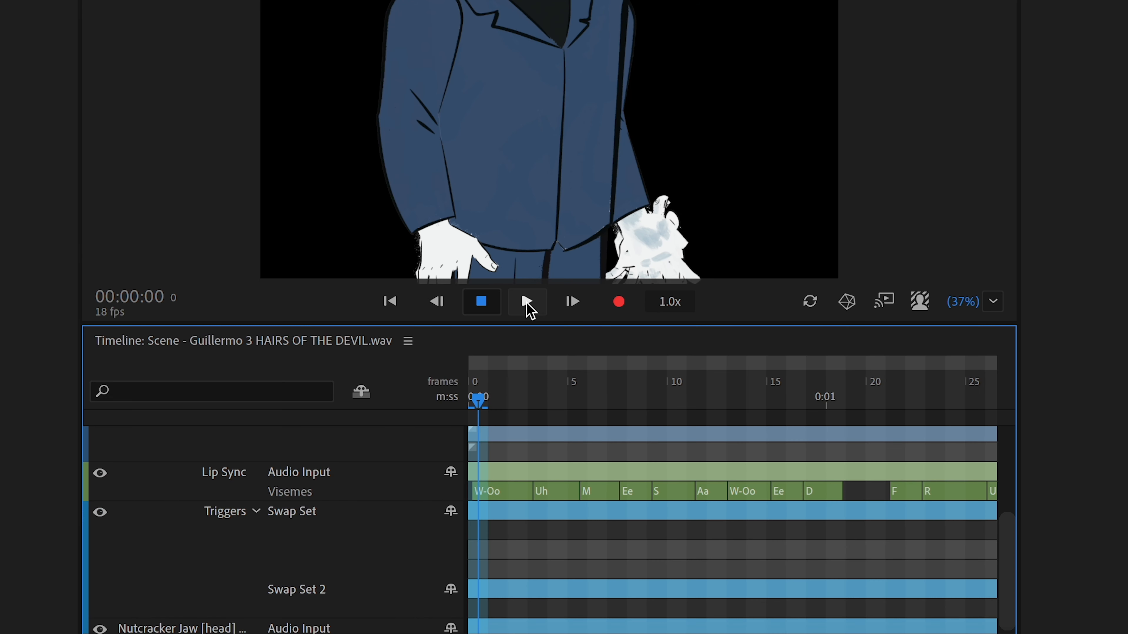
click(527, 302)
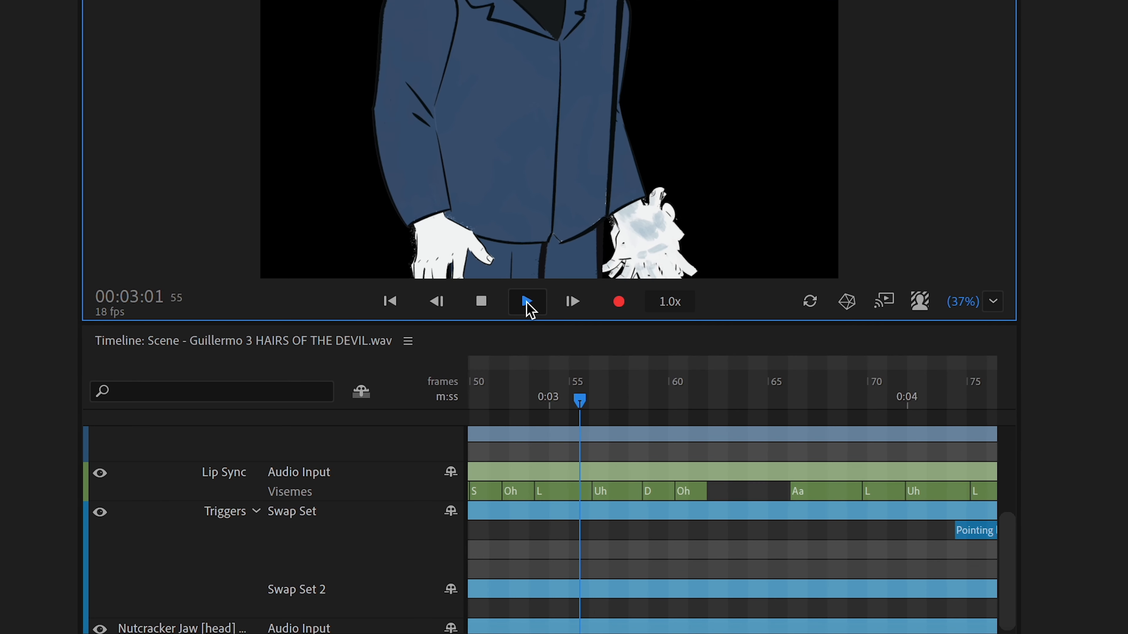
click(482, 302)
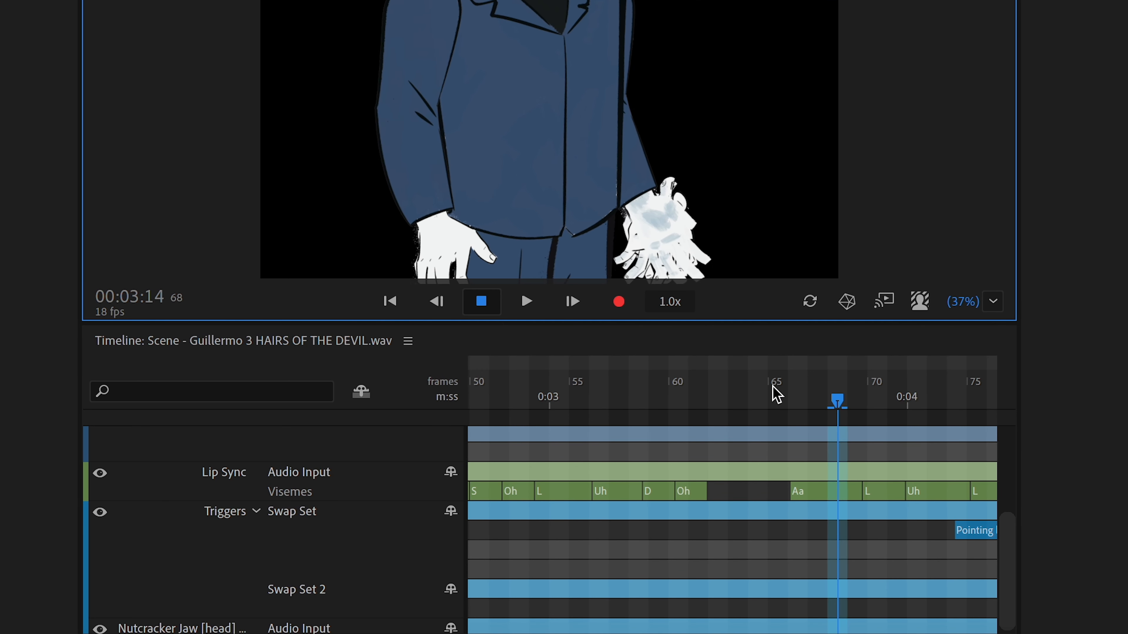
drag(774, 395, 549, 423)
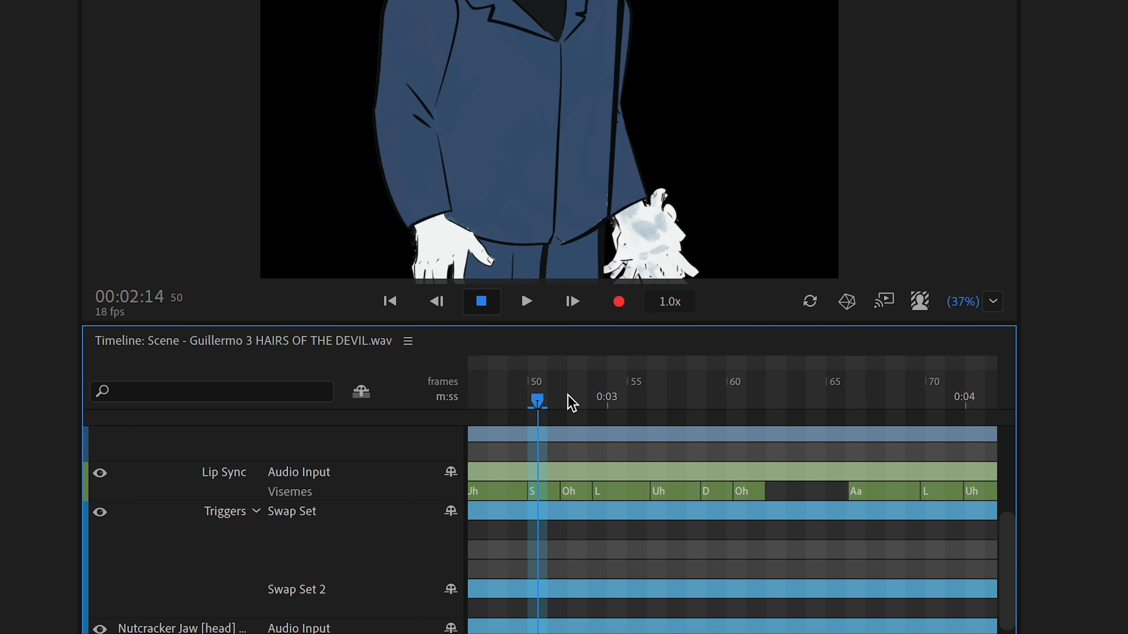
drag(561, 402, 479, 405)
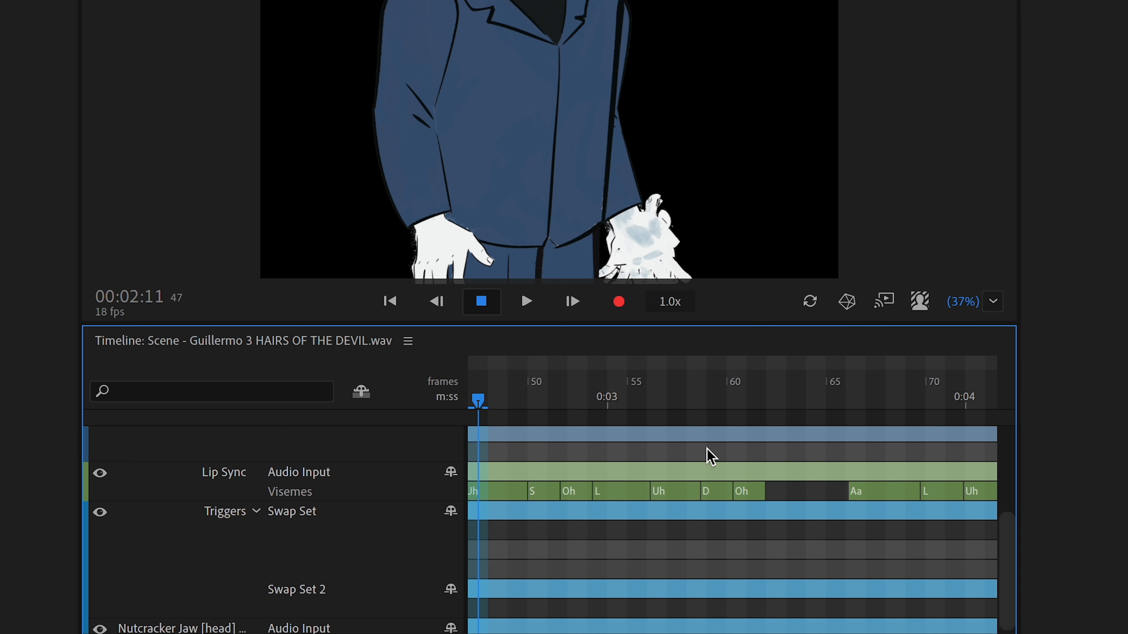
Inspect the visemes closely around frame 47 and view the alternative mouth shapes for the S viseme at frame 50.
scroll(748, 499, up, 3)
scroll(759, 504, up, 1)
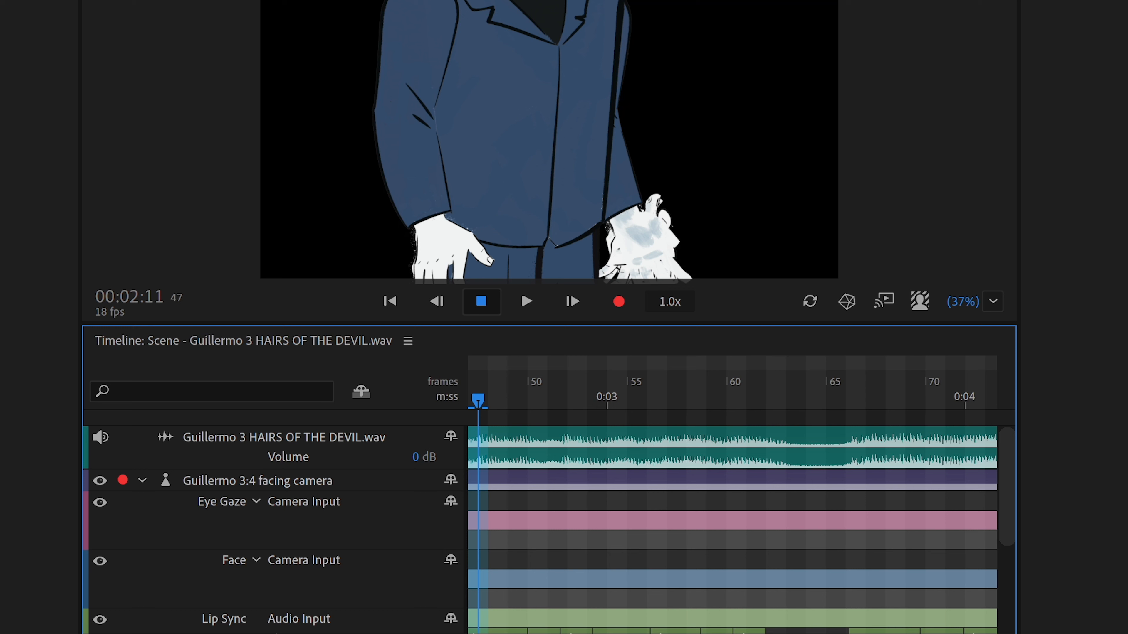
drag(884, 633, 860, 633)
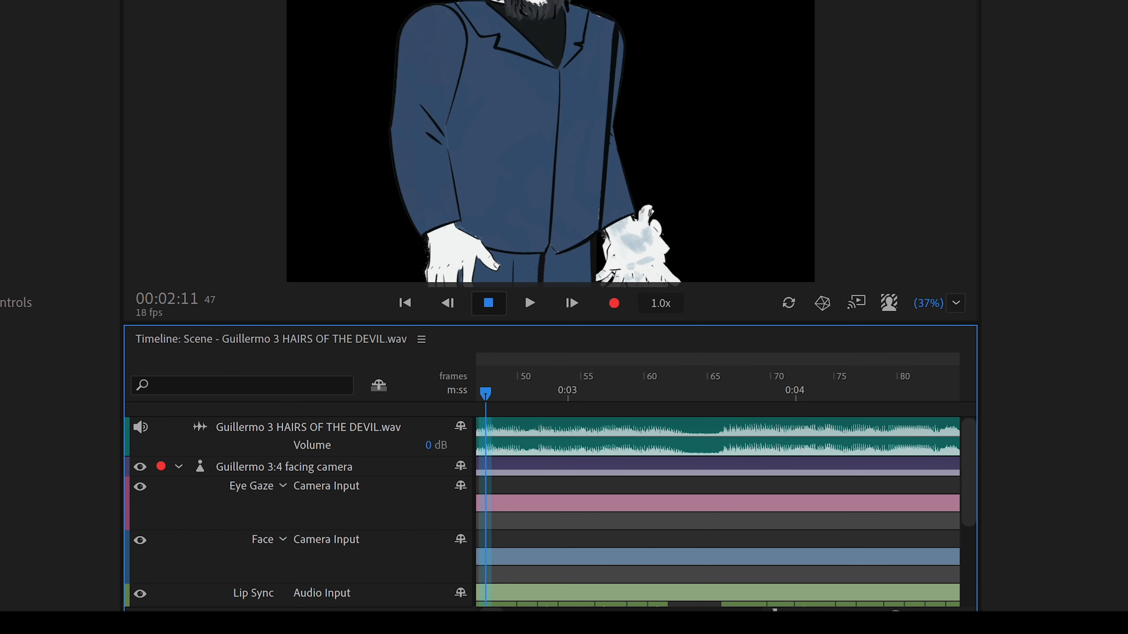
drag(896, 615, 926, 615)
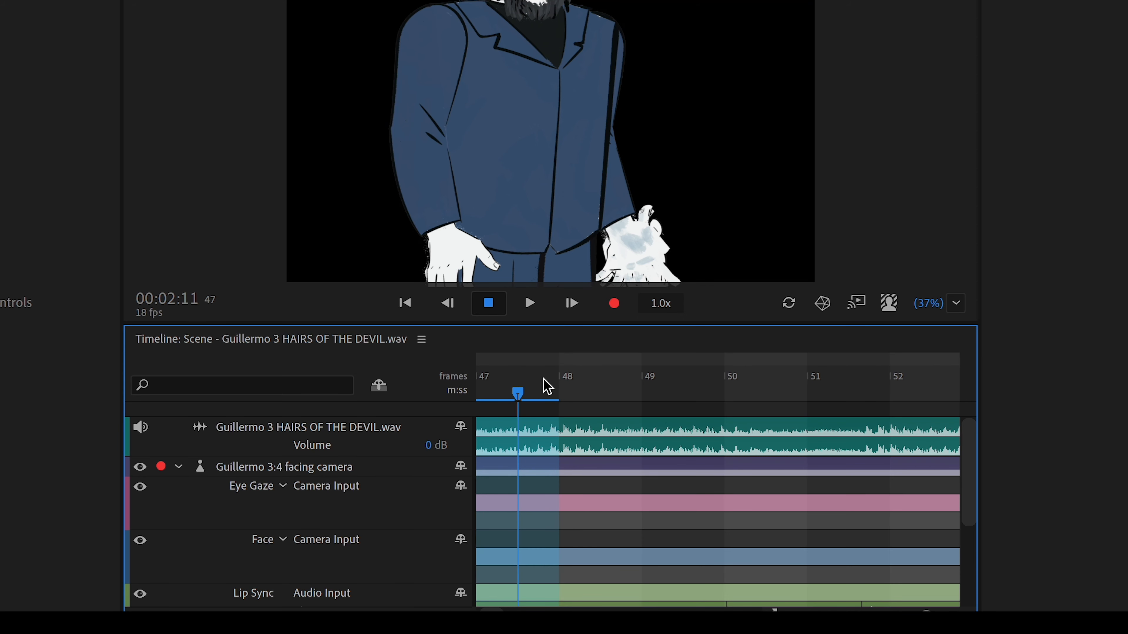
scroll(553, 516, down, 5)
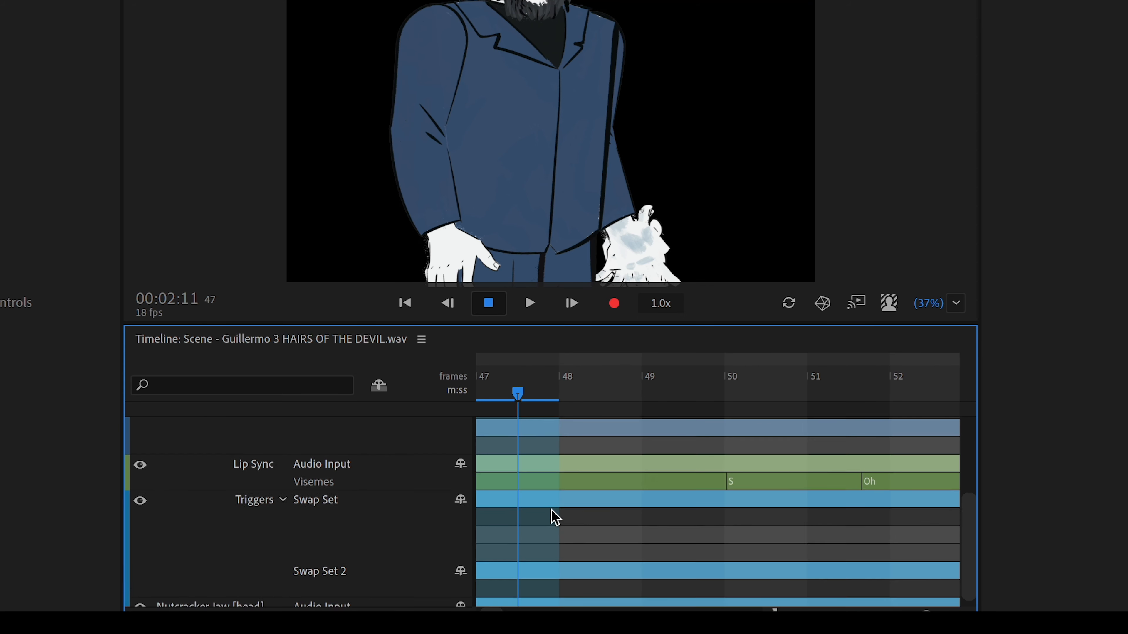
right_click(767, 475)
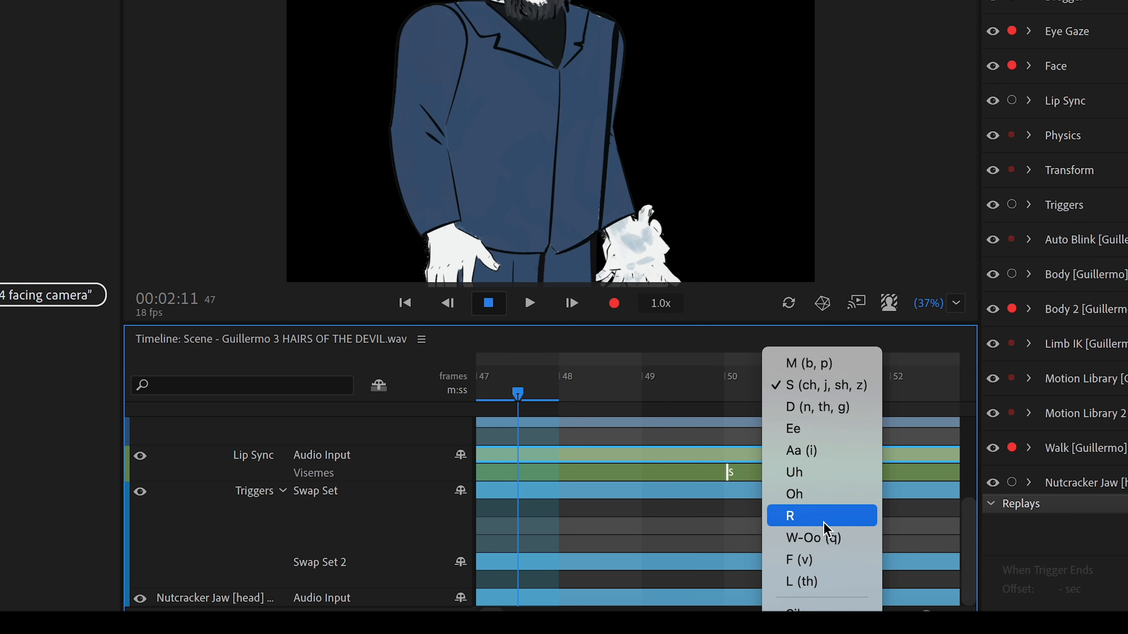
click(702, 521)
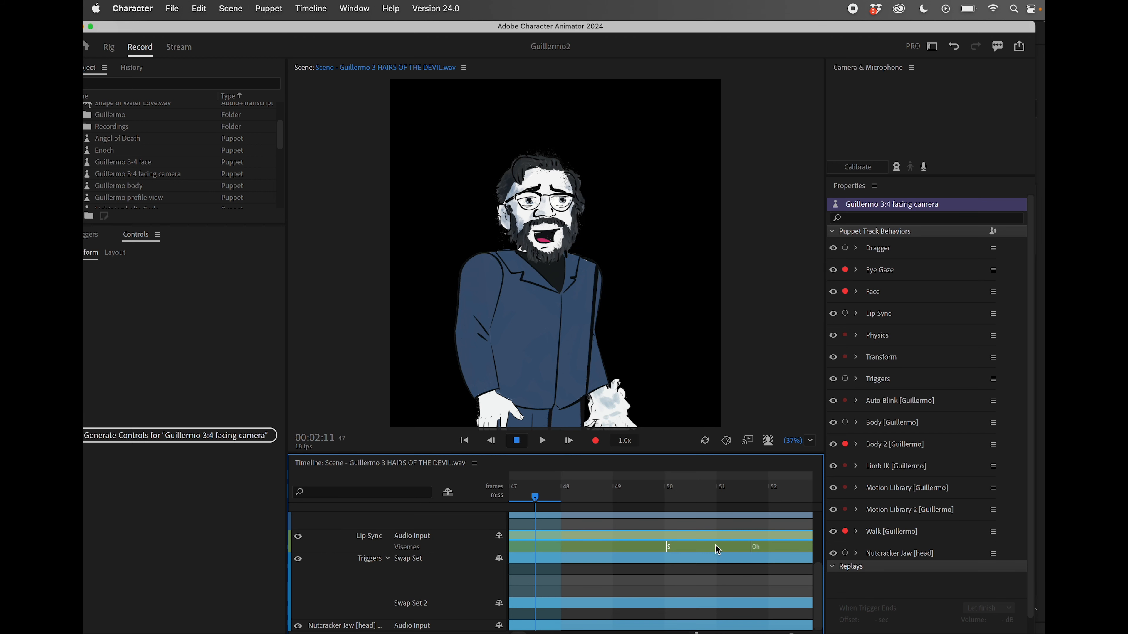
Look up the timeline command that computes a lip sync take from audio and transcript.
click(317, 8)
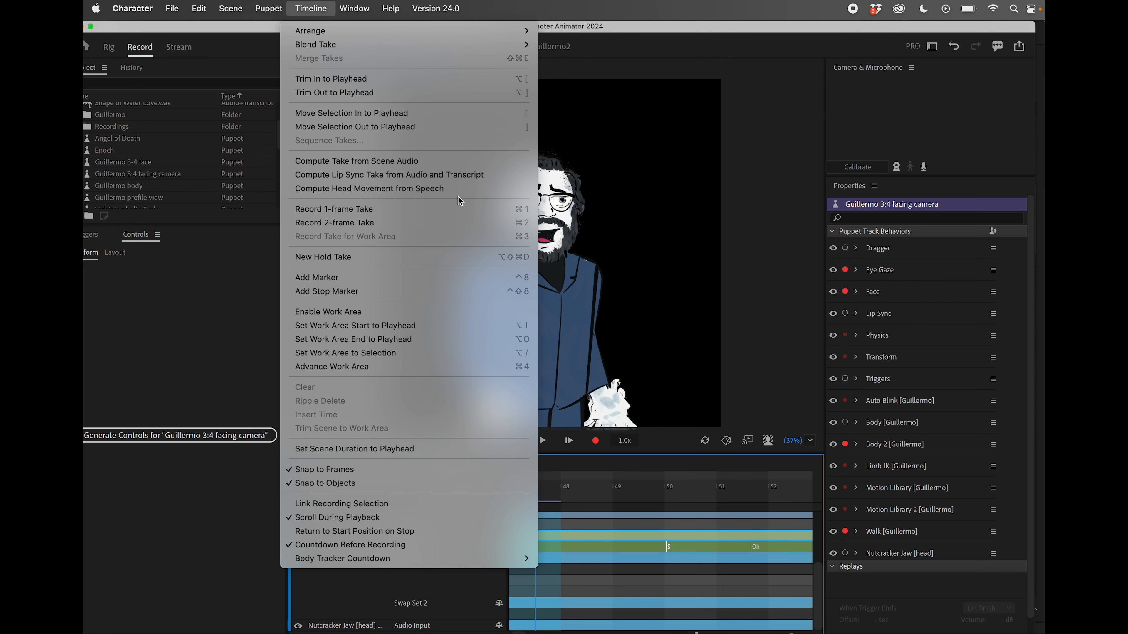
click(770, 238)
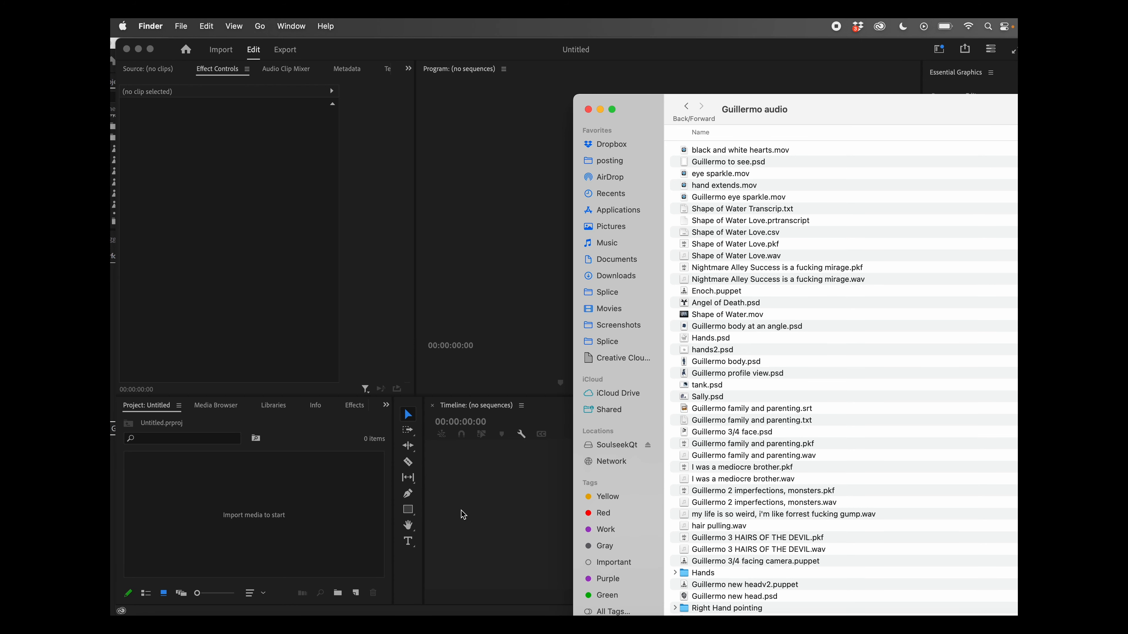
Switch to Premiere Pro and create a sequence from I was a mediocre brother.wav in the Guillermo audio folder.
click(462, 514)
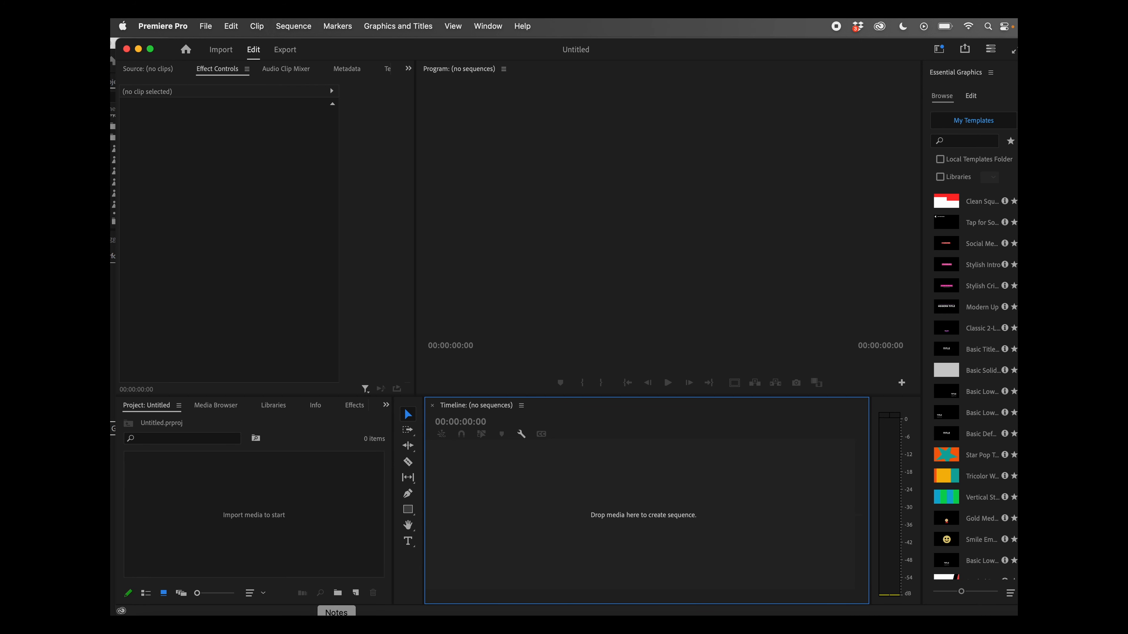
click(143, 611)
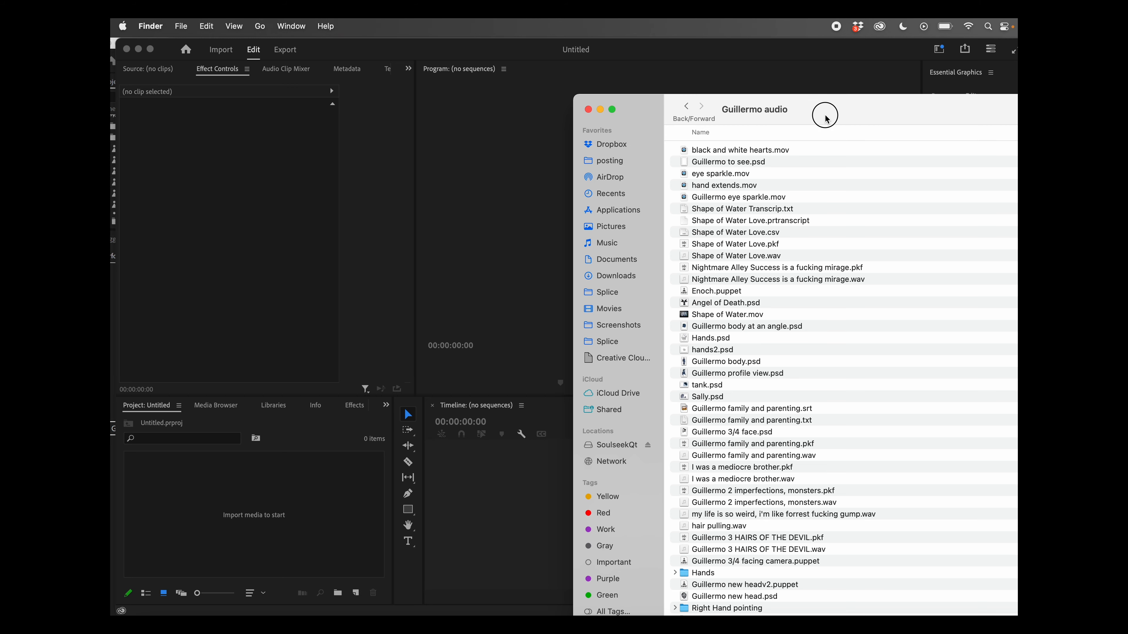
drag(823, 111, 923, 107)
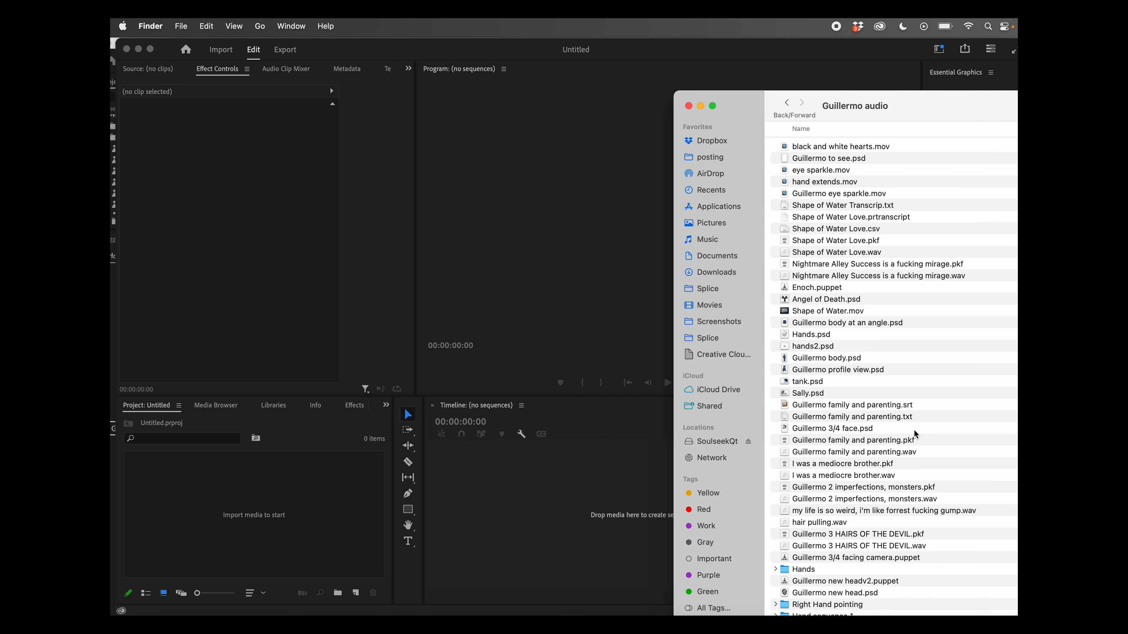
scroll(888, 400, down, 4)
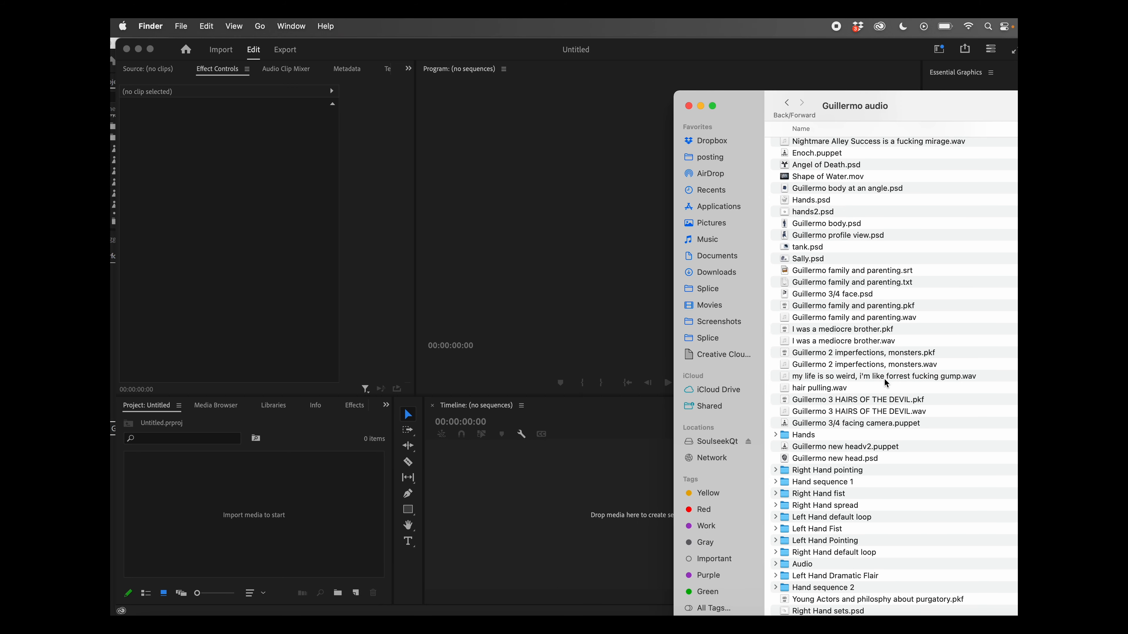
drag(853, 393, 519, 543)
click(593, 503)
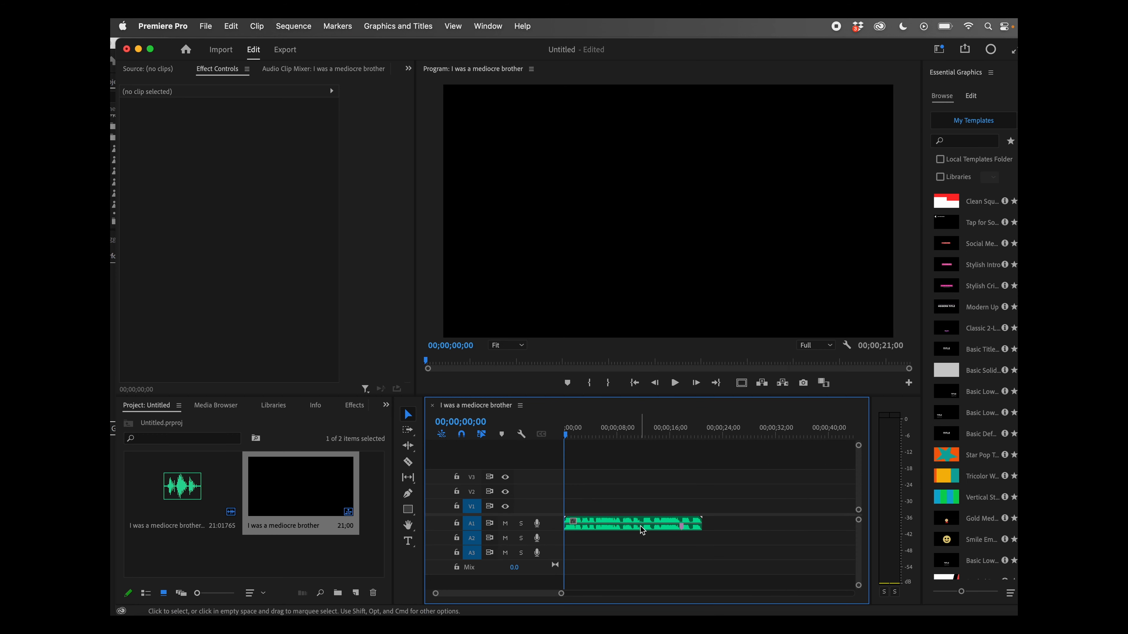
Play a short stretch of the audio clip around the eight-second mark.
mouse_move(580, 429)
mouse_down()
mouse_move(627, 429)
mouse_move(602, 428)
mouse_up()
click(674, 383)
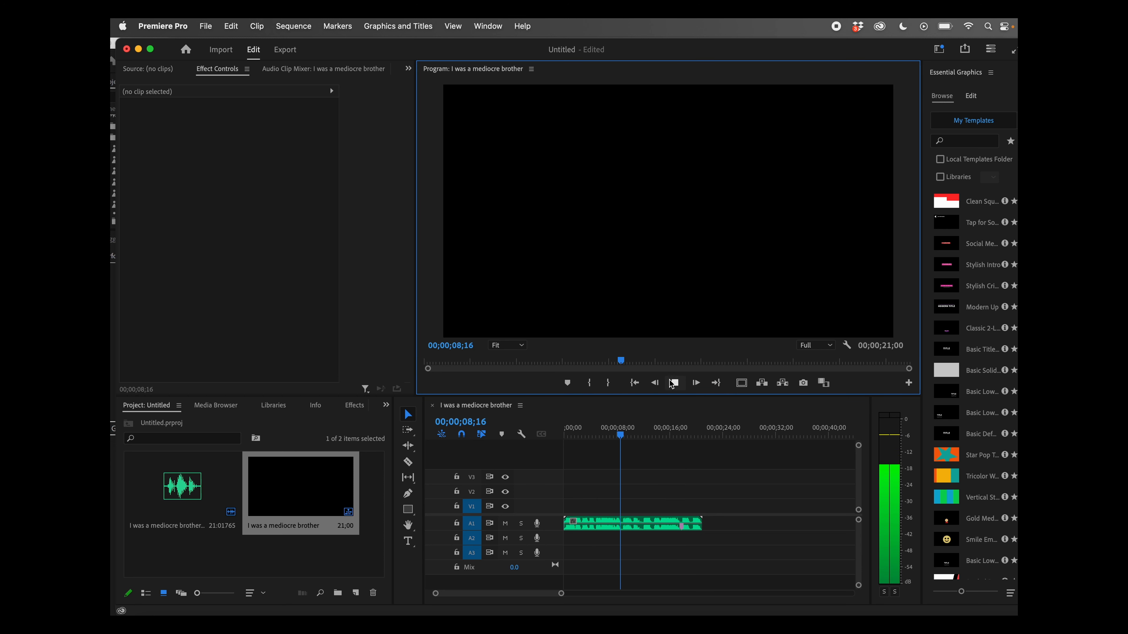
click(674, 383)
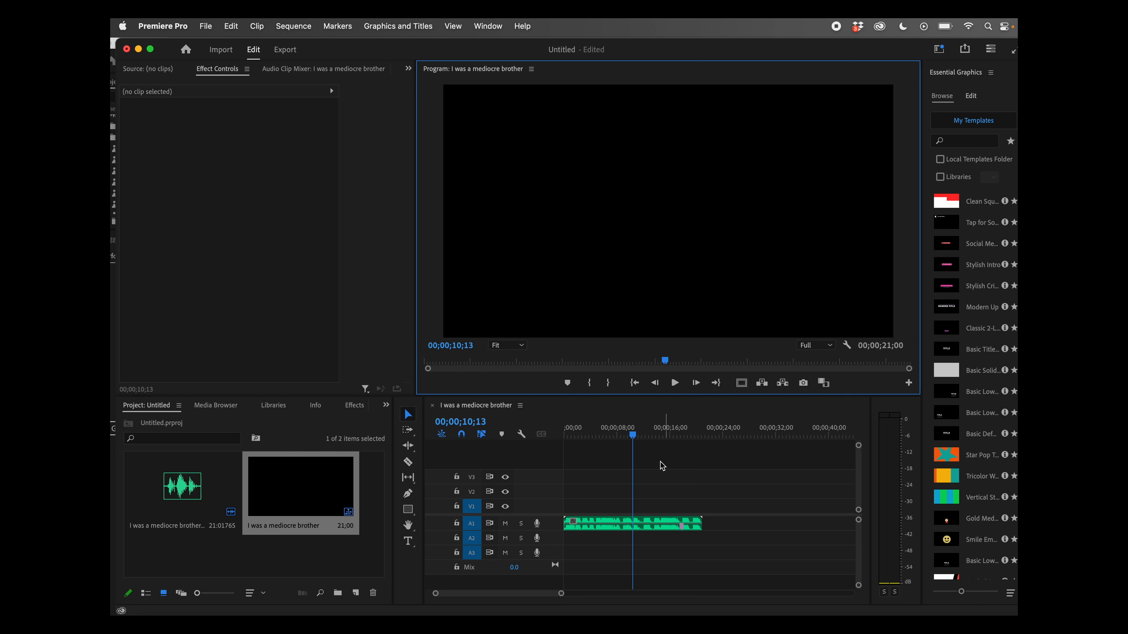
Transcribe the I was a mediocre brother audio clip in the sequence.
click(656, 527)
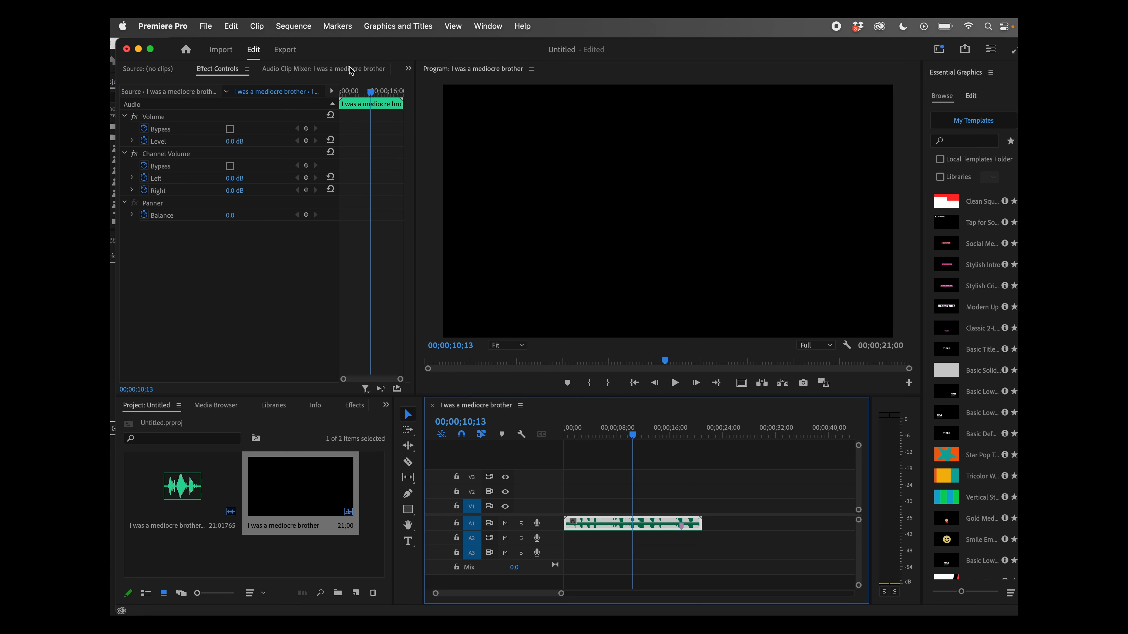
click(409, 69)
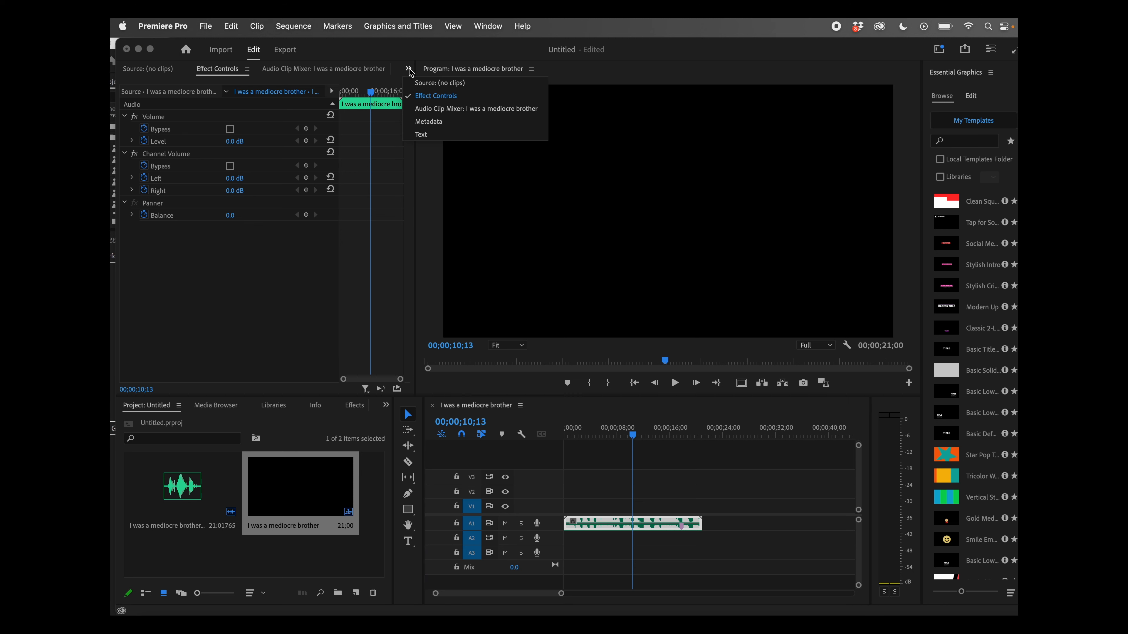
click(426, 134)
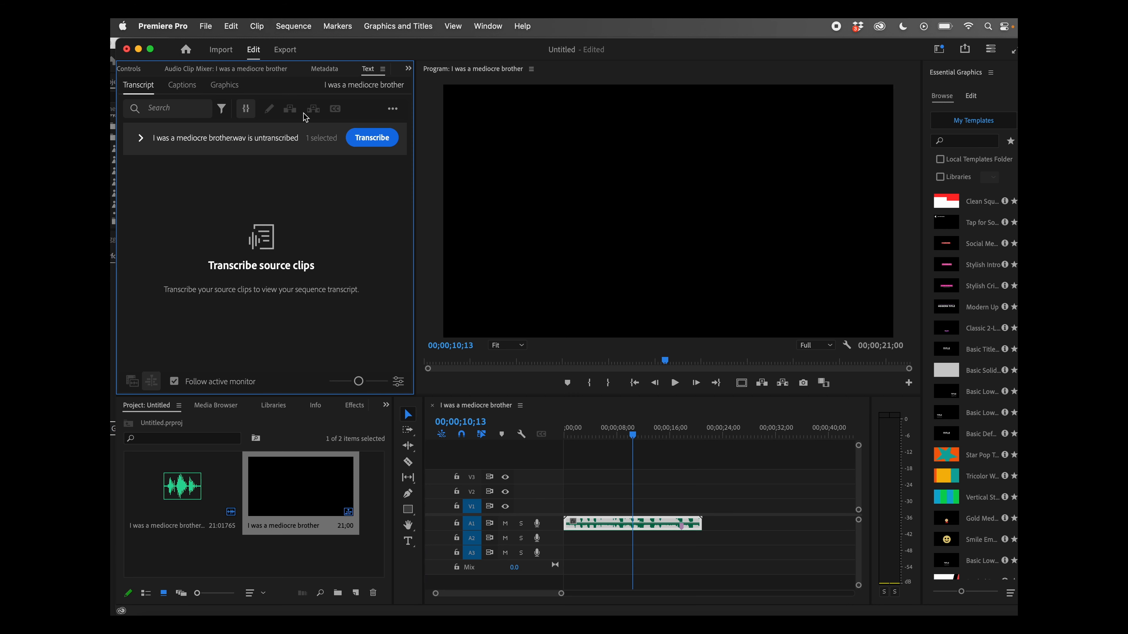
click(372, 138)
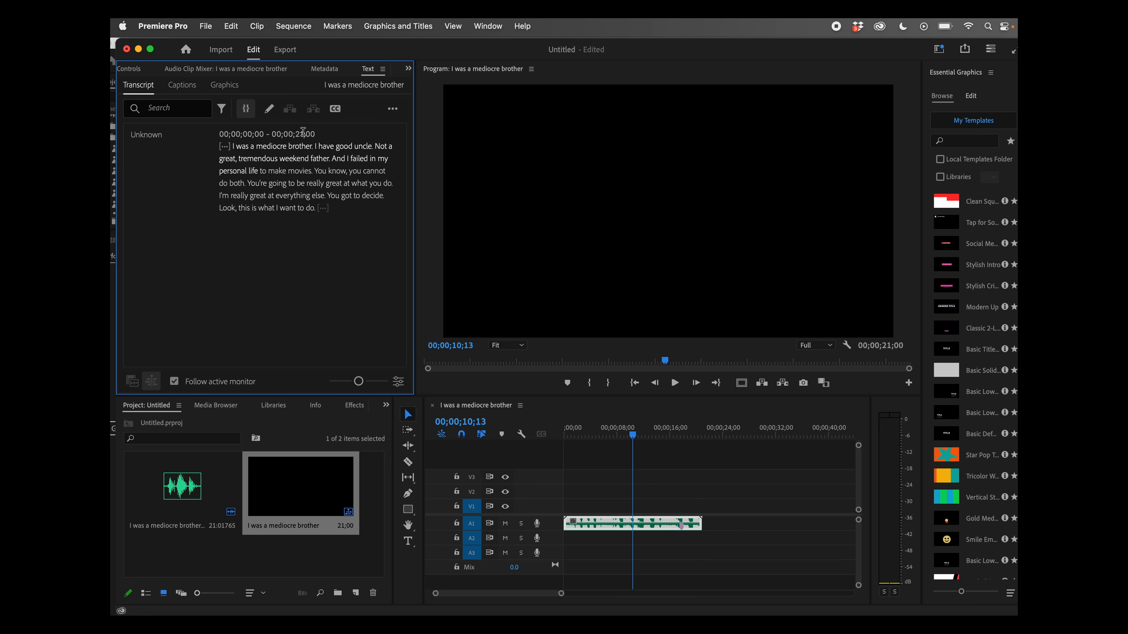
Return the playhead to the start of the transcribed sequence.
click(635, 438)
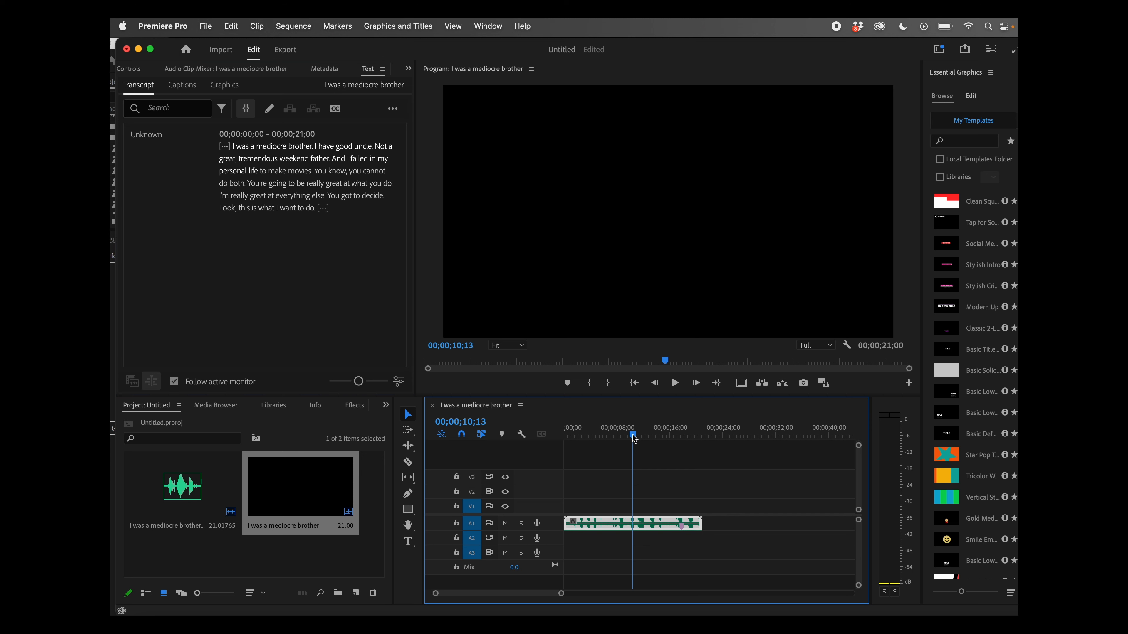
drag(634, 438, 507, 438)
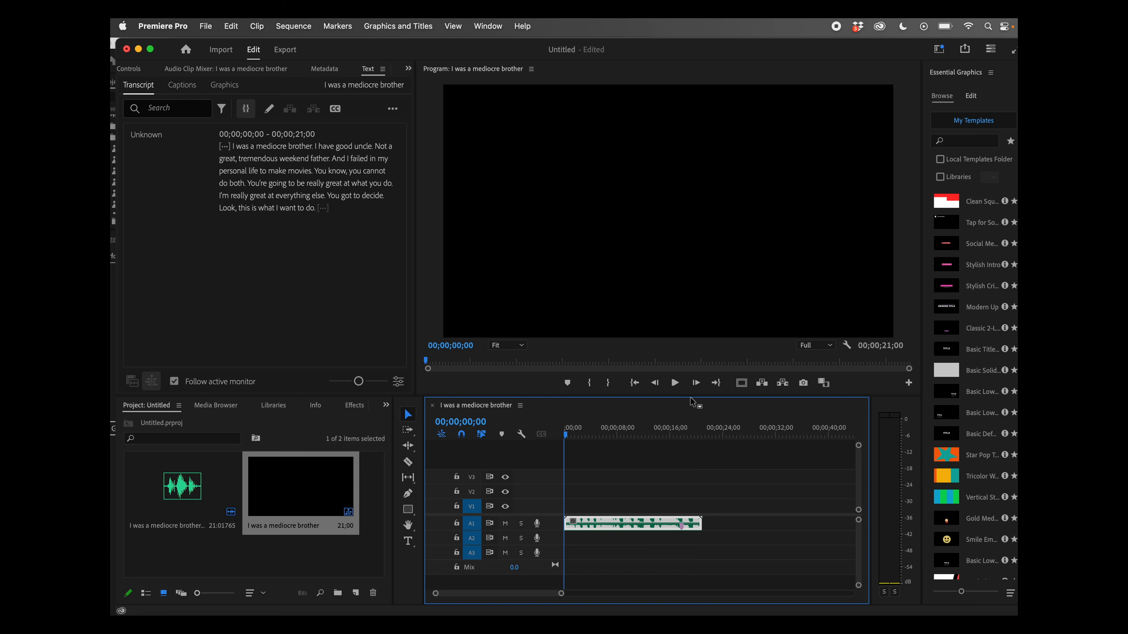